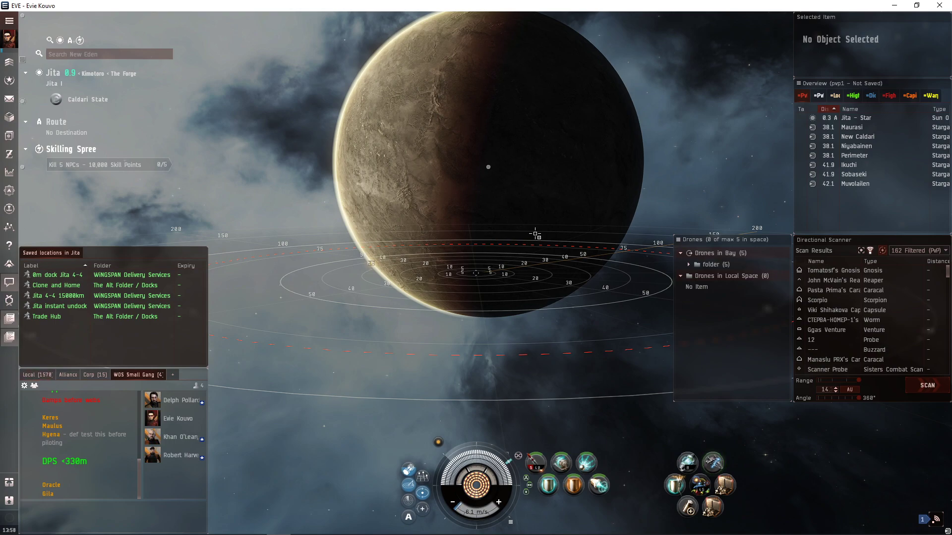
- Open the Neocom main menu with the Personal submenu showing
click(9, 21)
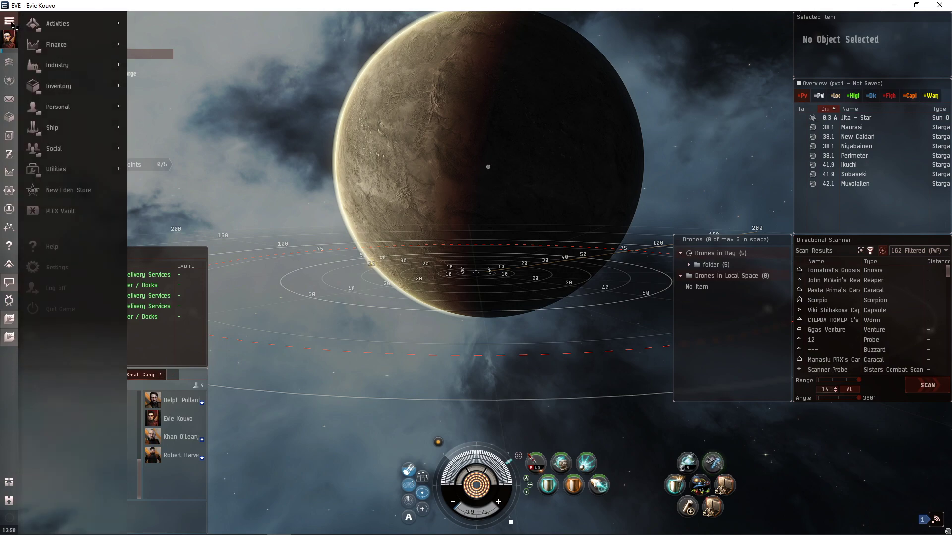
mouse_move(58, 107)
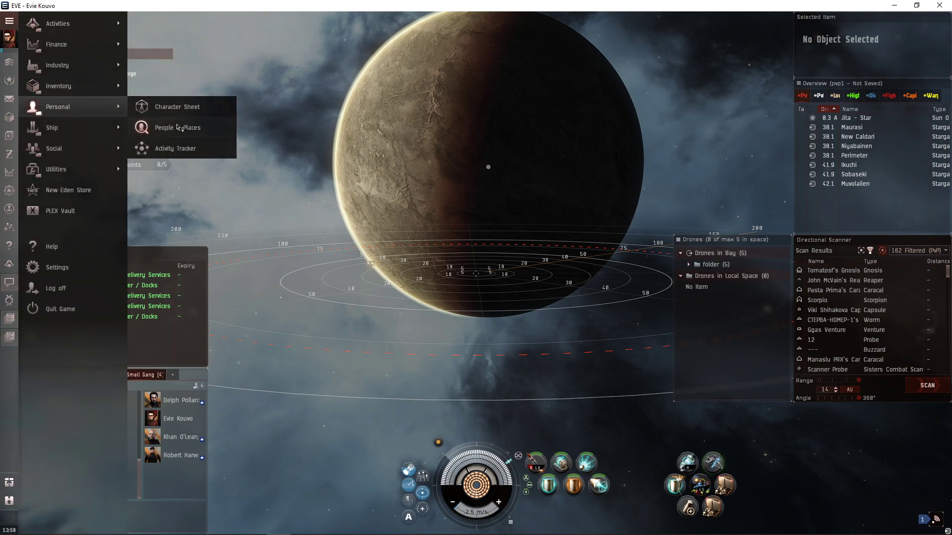
- Open People & Places and show the Alt Folder's 1. Wormholes in a narrowed group window
click(177, 127)
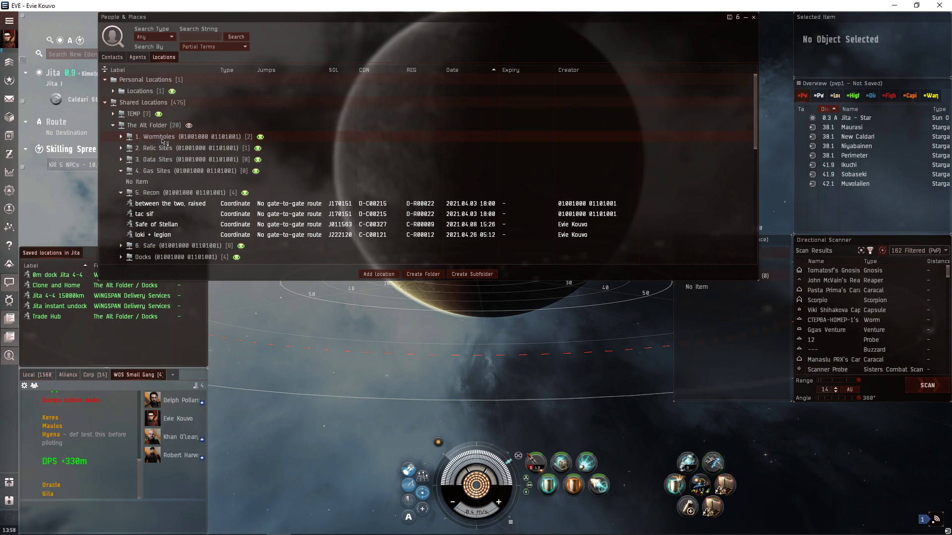
right_click(163, 141)
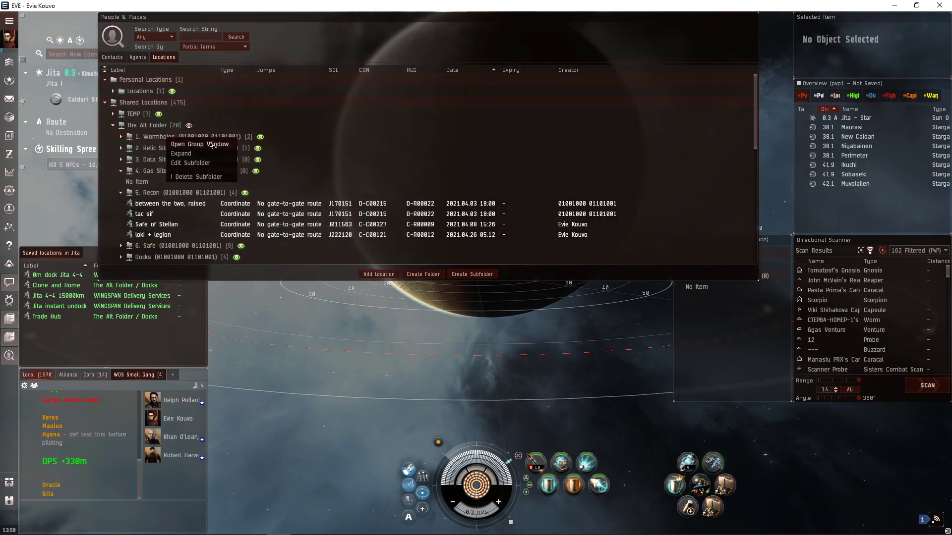
click(201, 145)
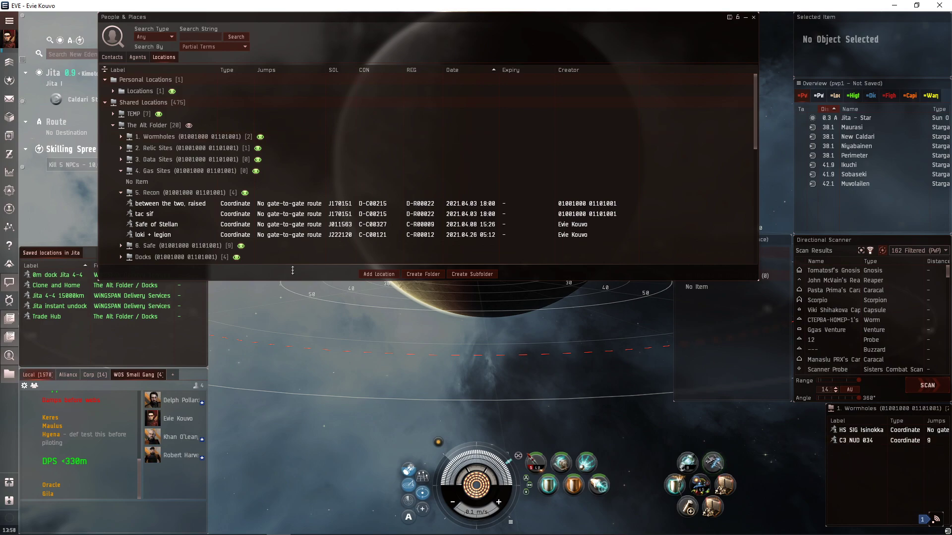
mouse_move(885, 408)
drag(837, 463, 857, 461)
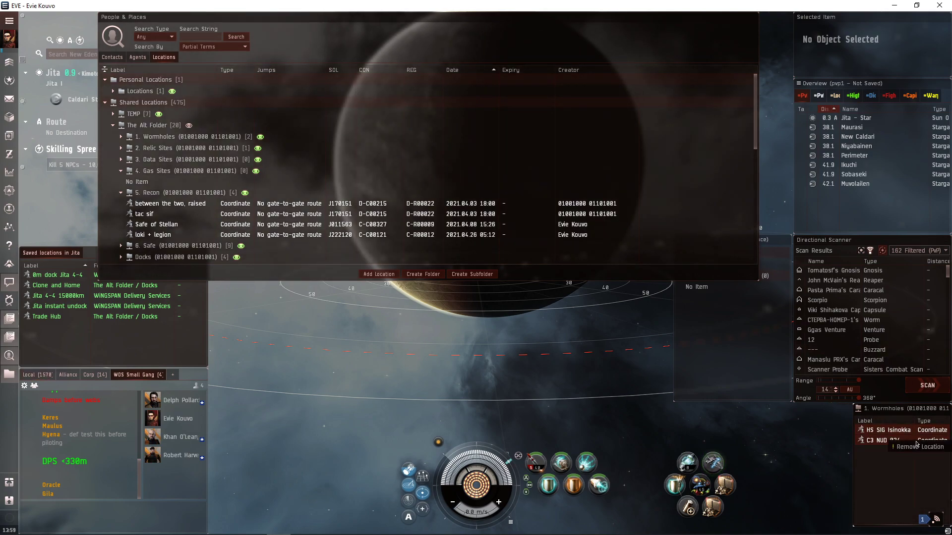
scroll(273, 173, down, 3)
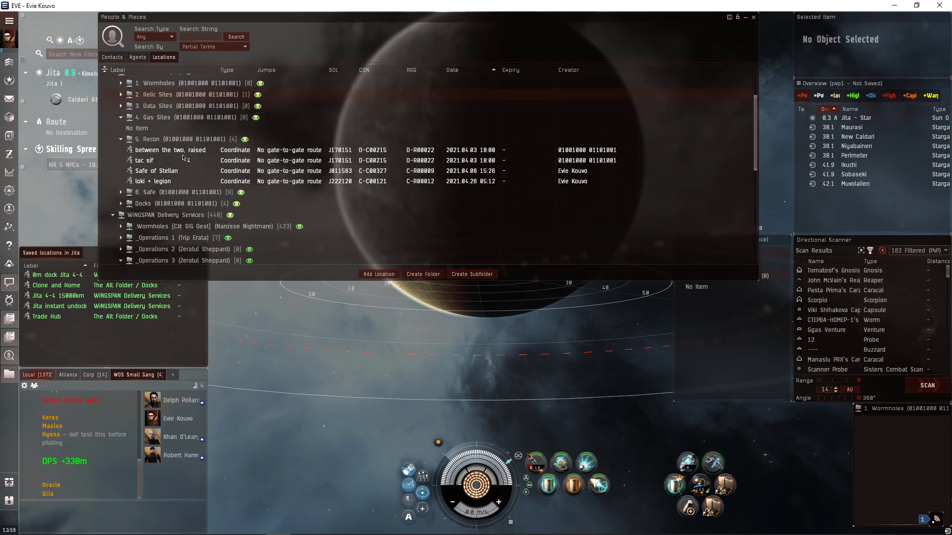
scroll(273, 172, down, 3)
- Open WiNGSPAN's _Wormholes group window beside the Alt one, narrow it, and run a directional scan
right_click(273, 164)
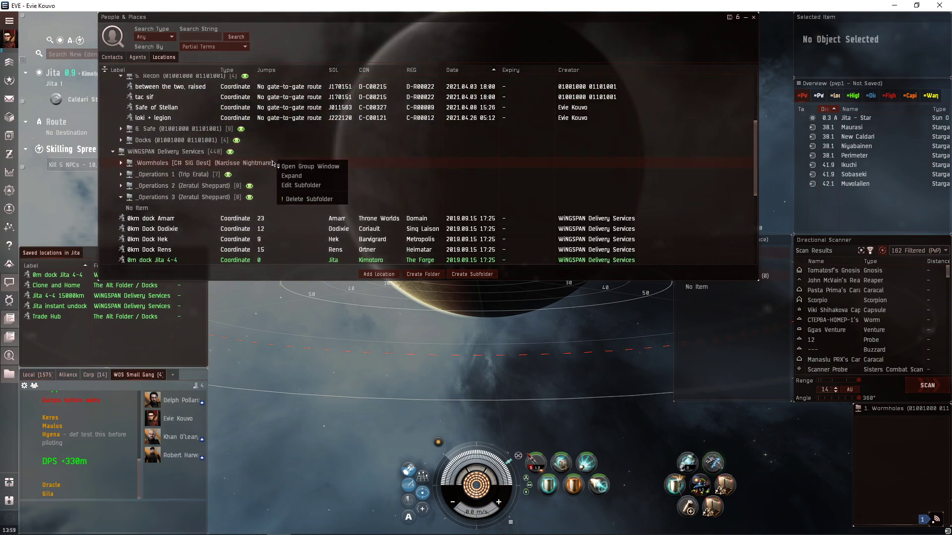
click(298, 188)
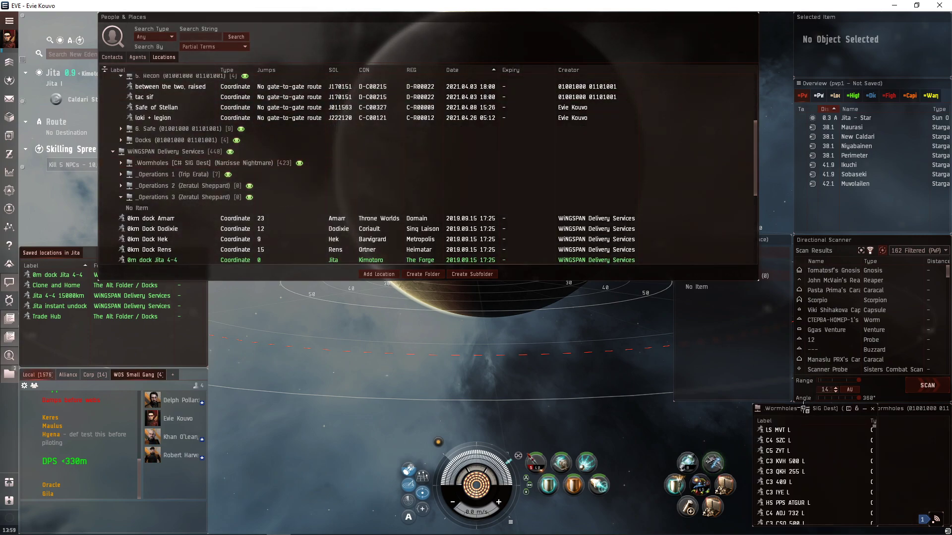
drag(855, 409, 777, 411)
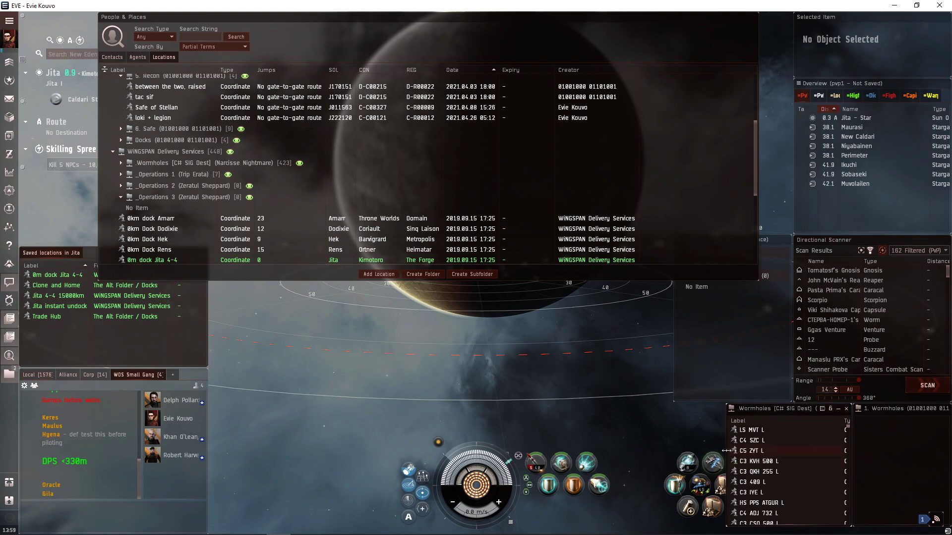
drag(725, 451, 755, 451)
key(v)
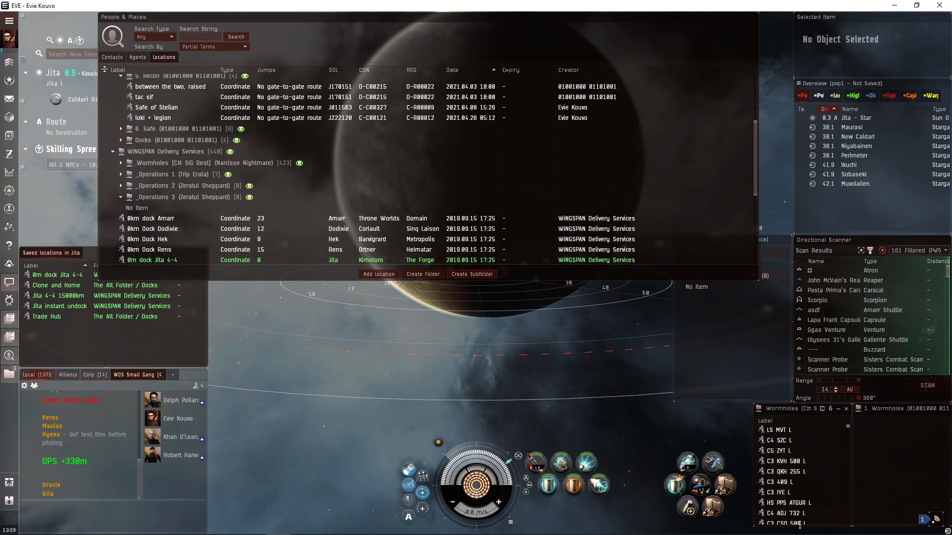
click(757, 18)
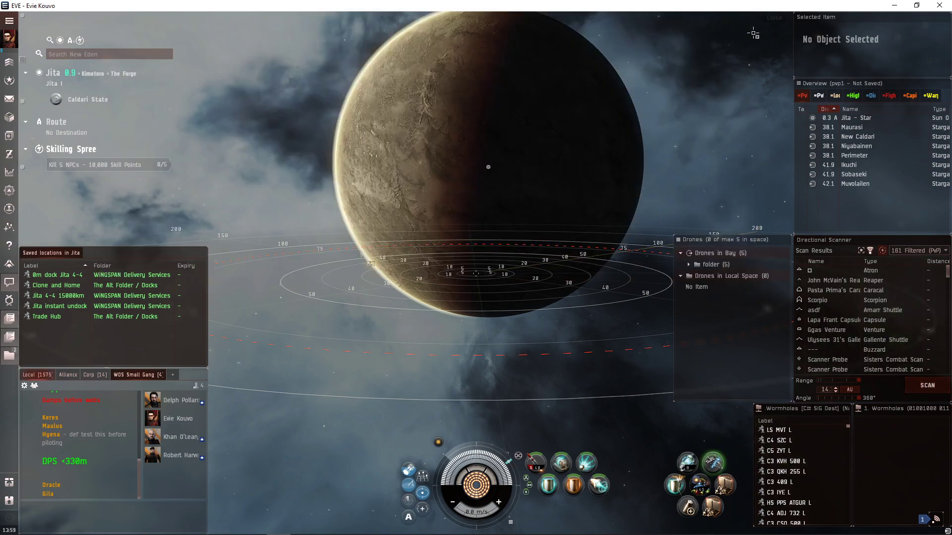
click(523, 295)
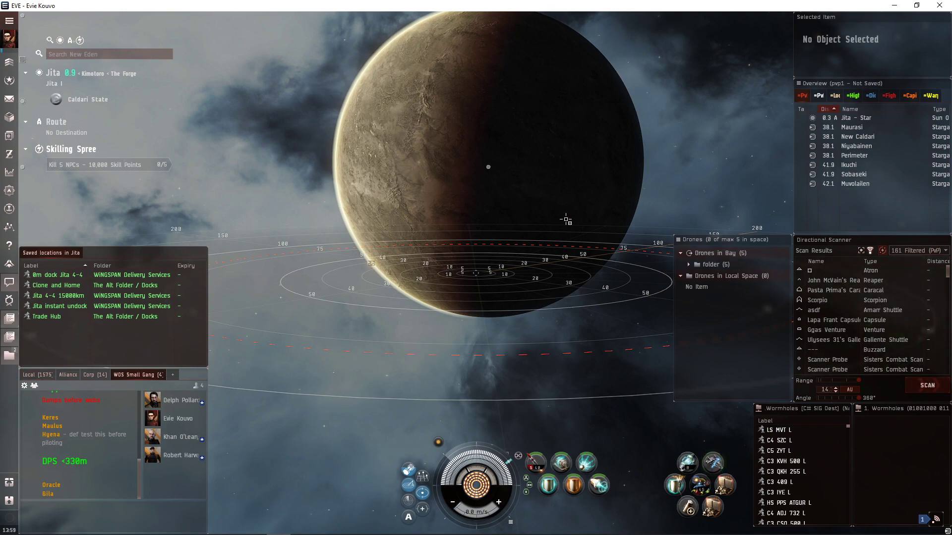
key(v)
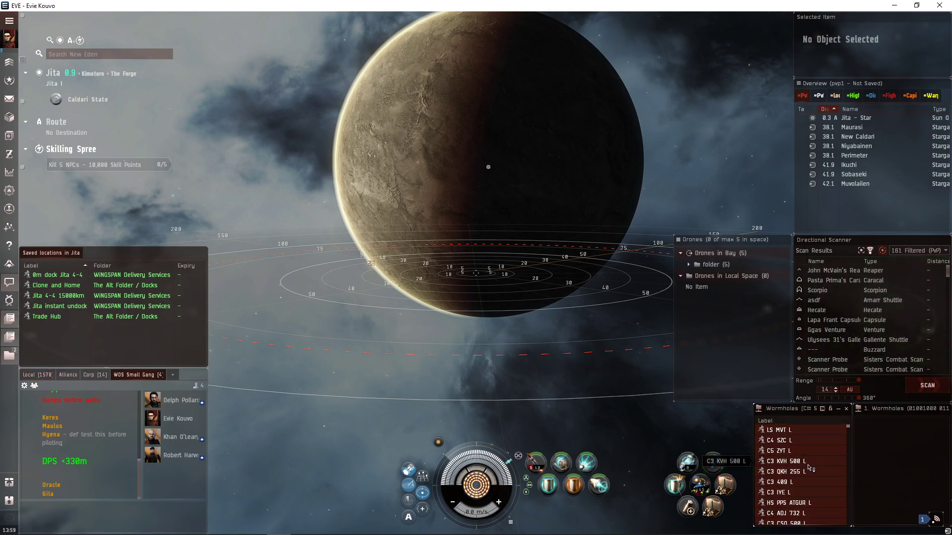
key(ctrl)
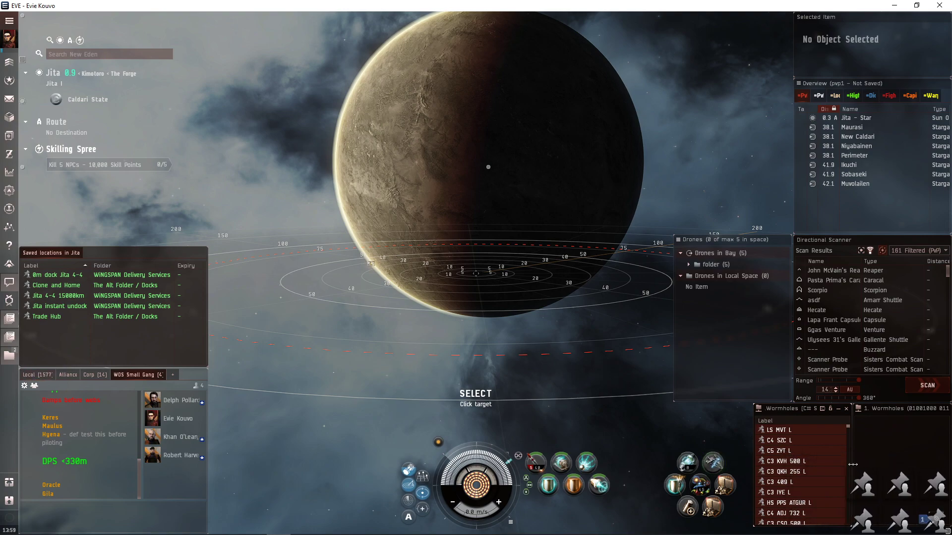
key(ctrl+v)
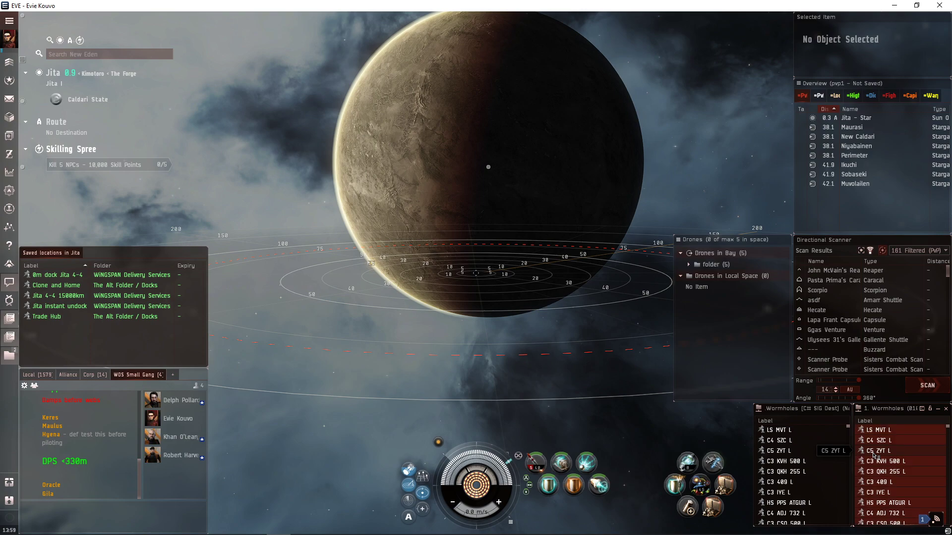
- Undo the bulk bookmark copy and start saving the current location in space
click(909, 457)
click(927, 385)
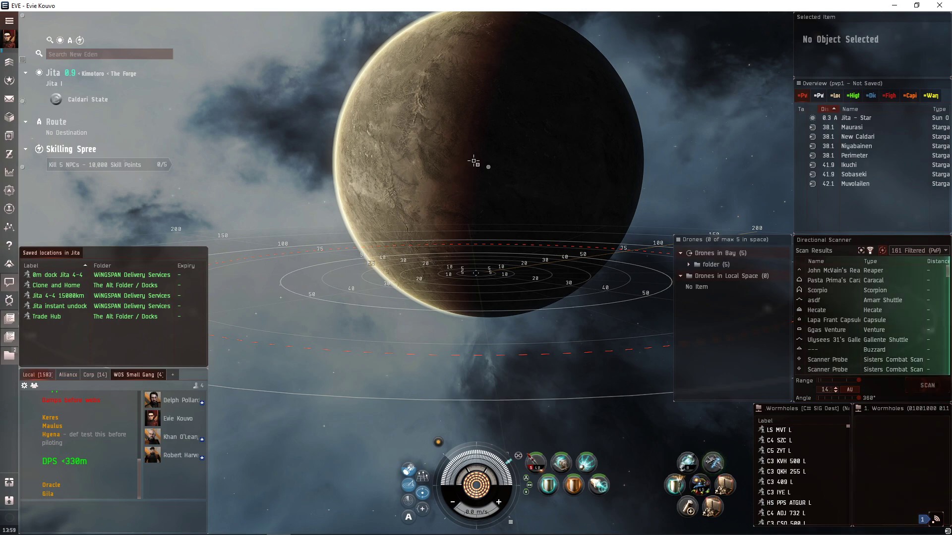
right_click(488, 170)
click(545, 241)
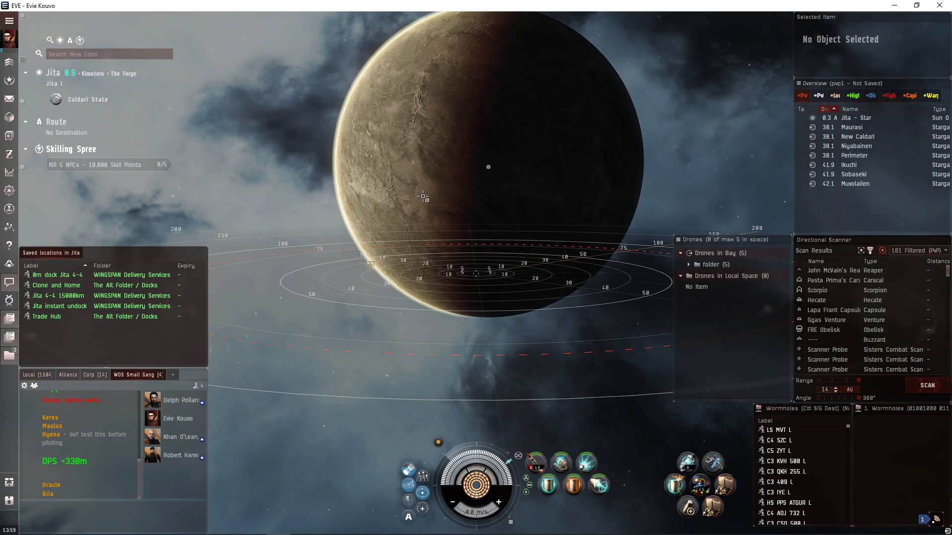
- File the bookmark under 1. Wormholes with the label 'bs wormhole location' and save it
click(159, 311)
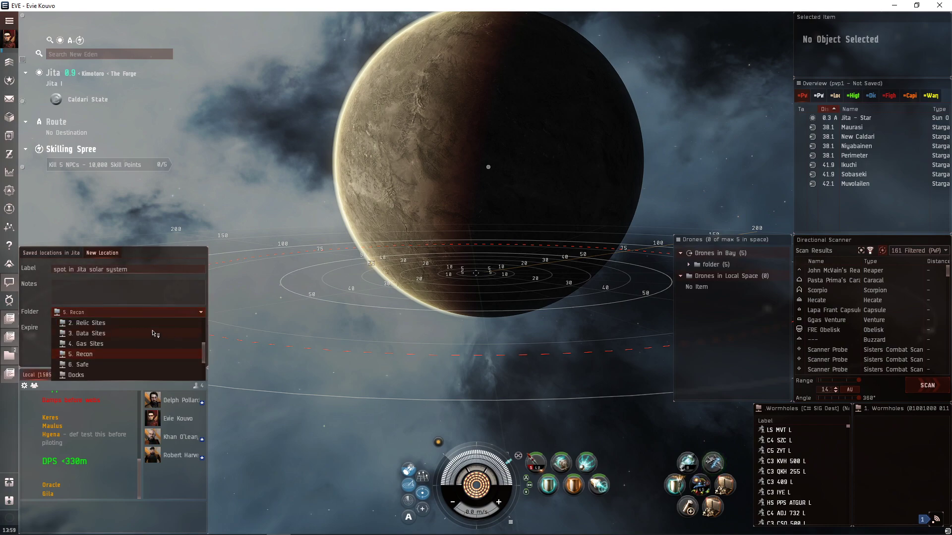
scroll(111, 336, down, 3)
scroll(112, 336, down, 3)
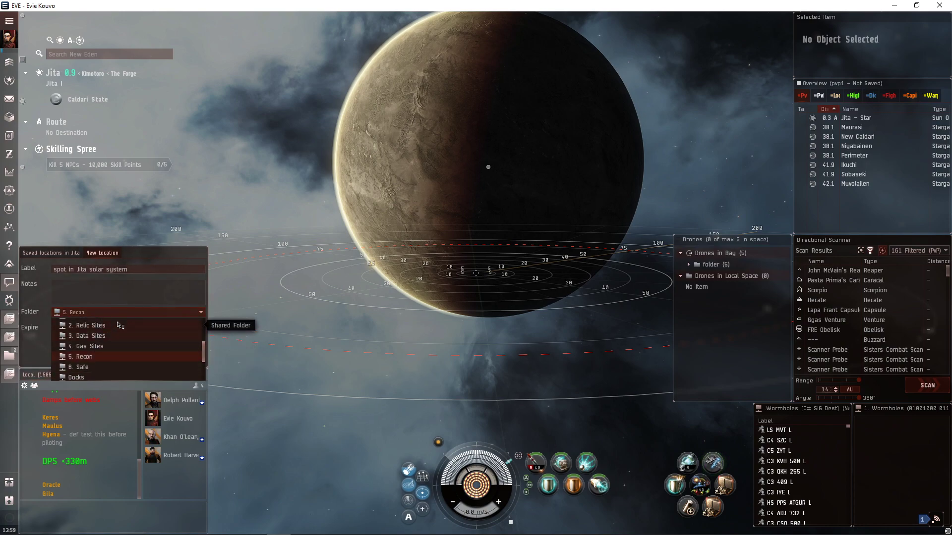
click(91, 334)
double_click(153, 269)
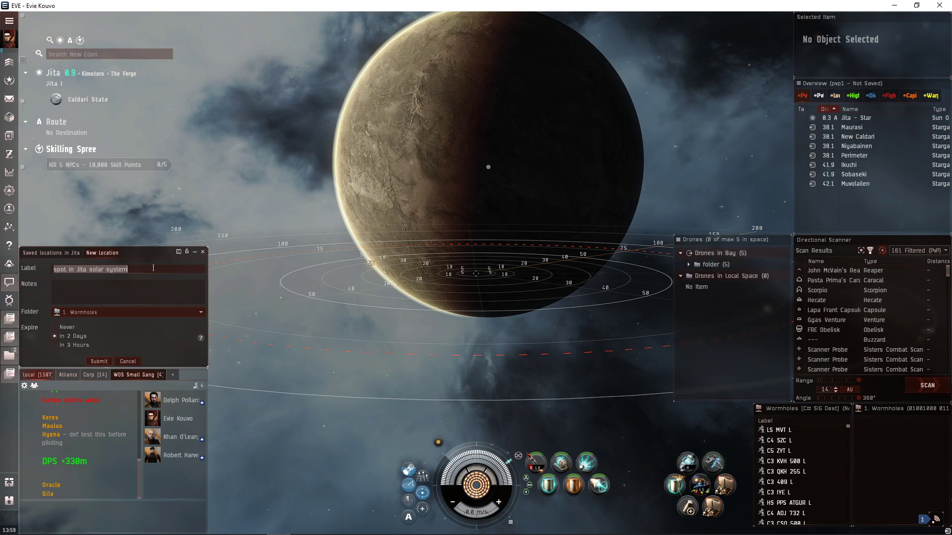
text(bs wormhole location)
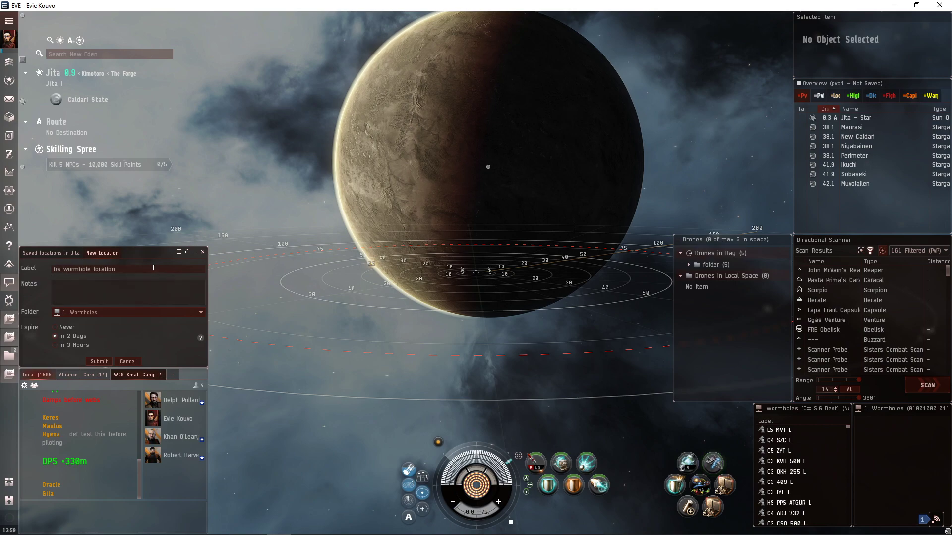
key(Return)
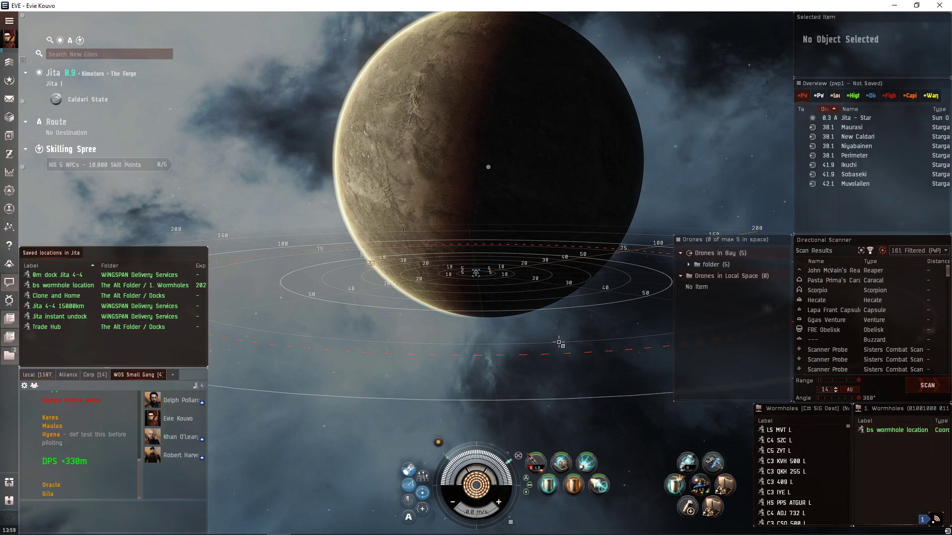
click(916, 430)
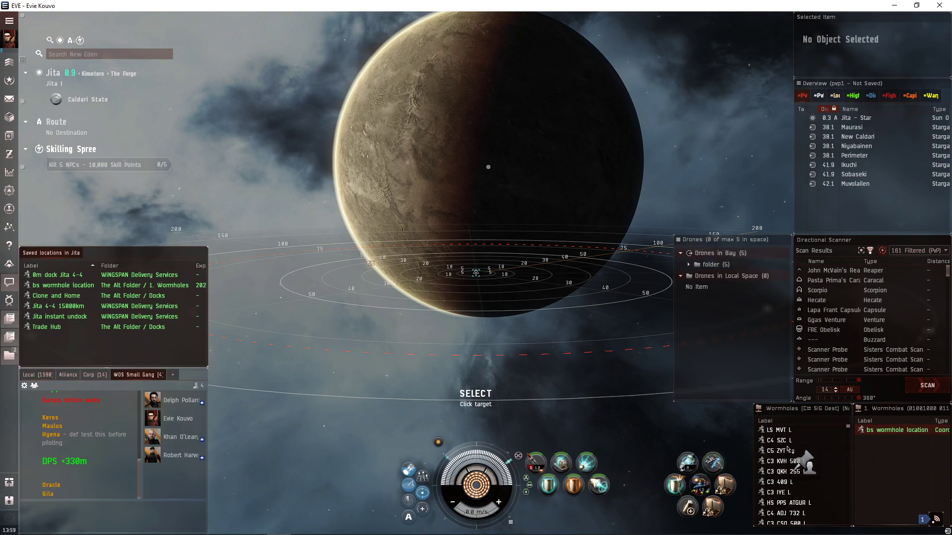
drag(915, 430, 804, 463)
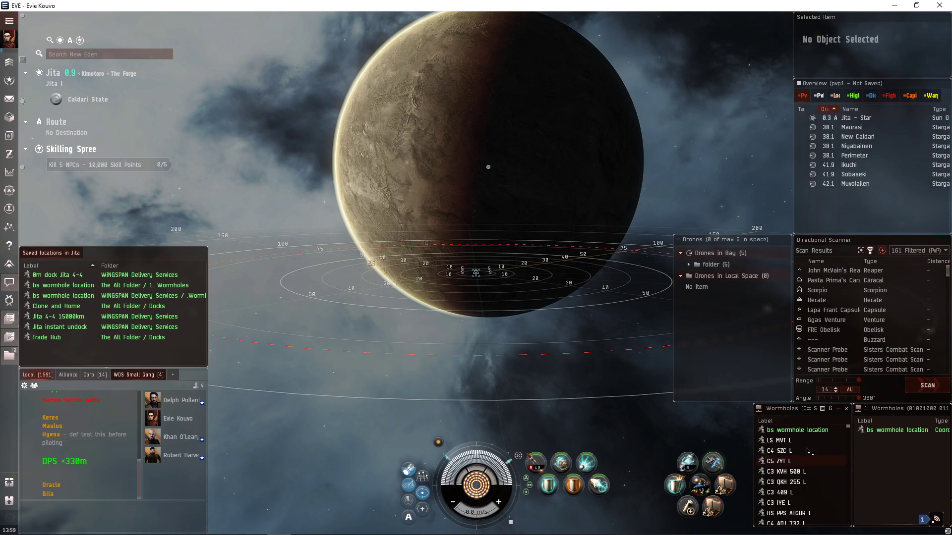
click(817, 431)
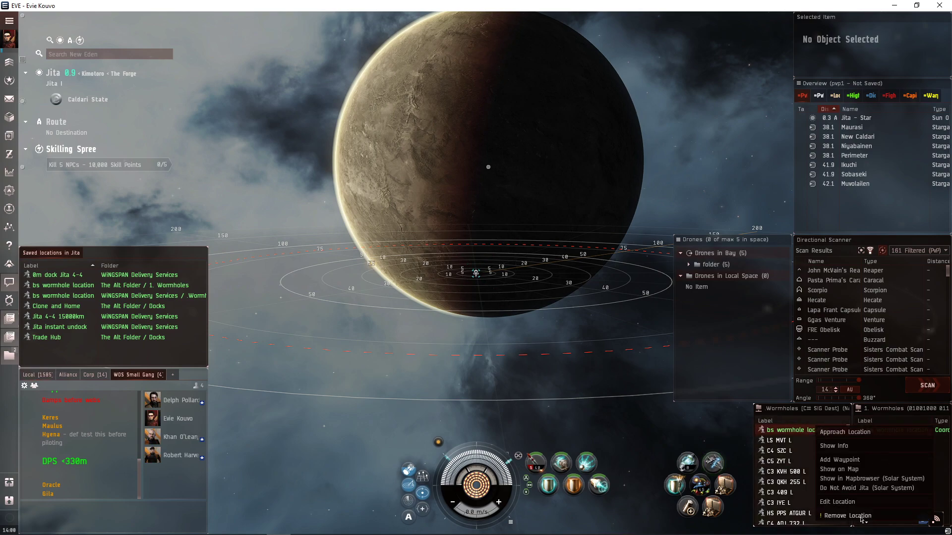
key(Delete)
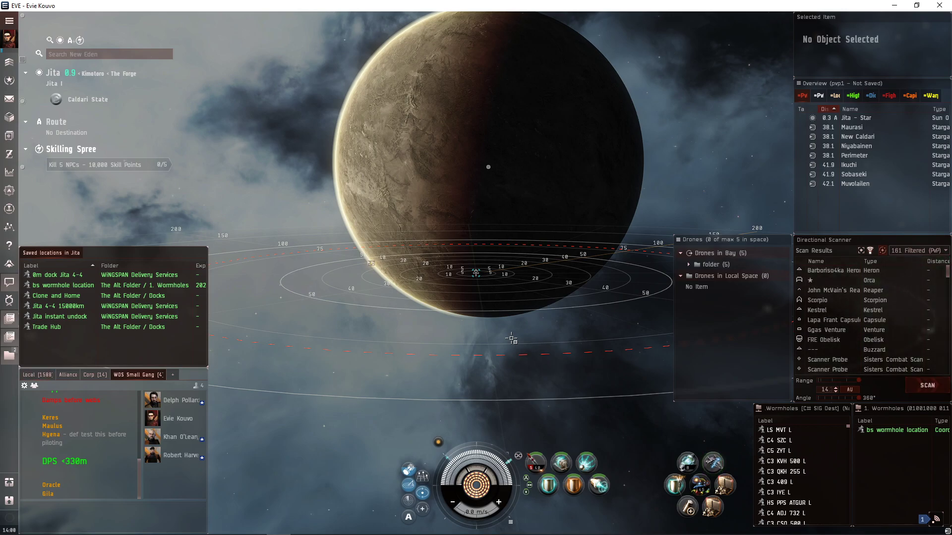
key(v)
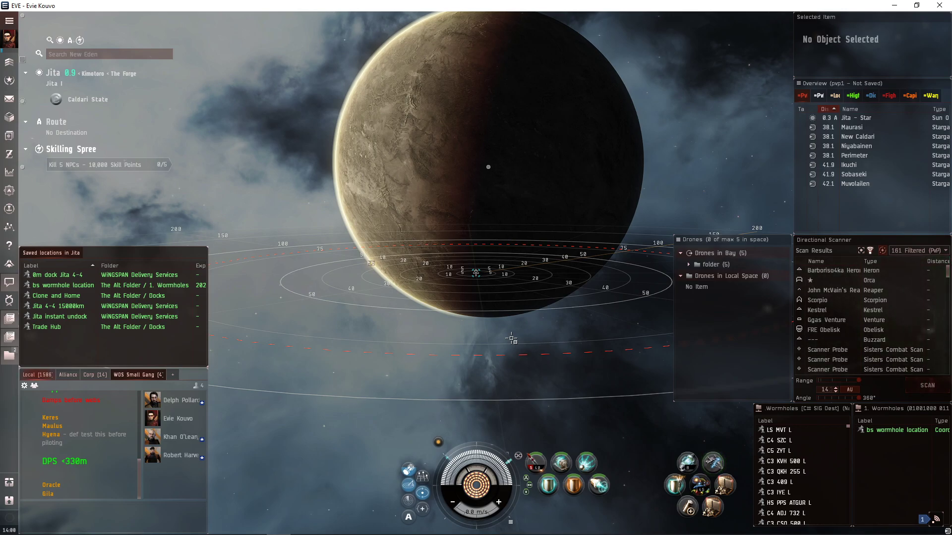
- Rotate the camera around the ship and activate the F2 module
drag(512, 339, 661, 370)
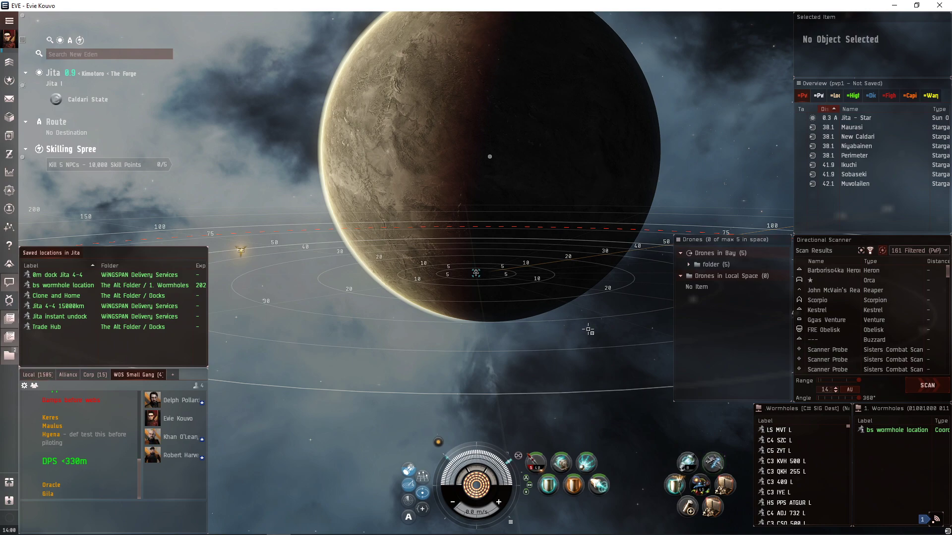
key(F2)
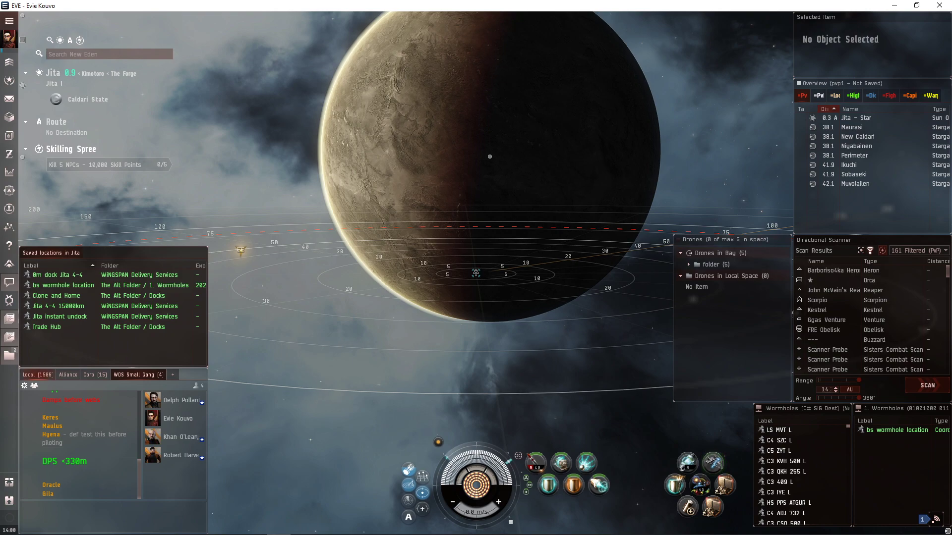